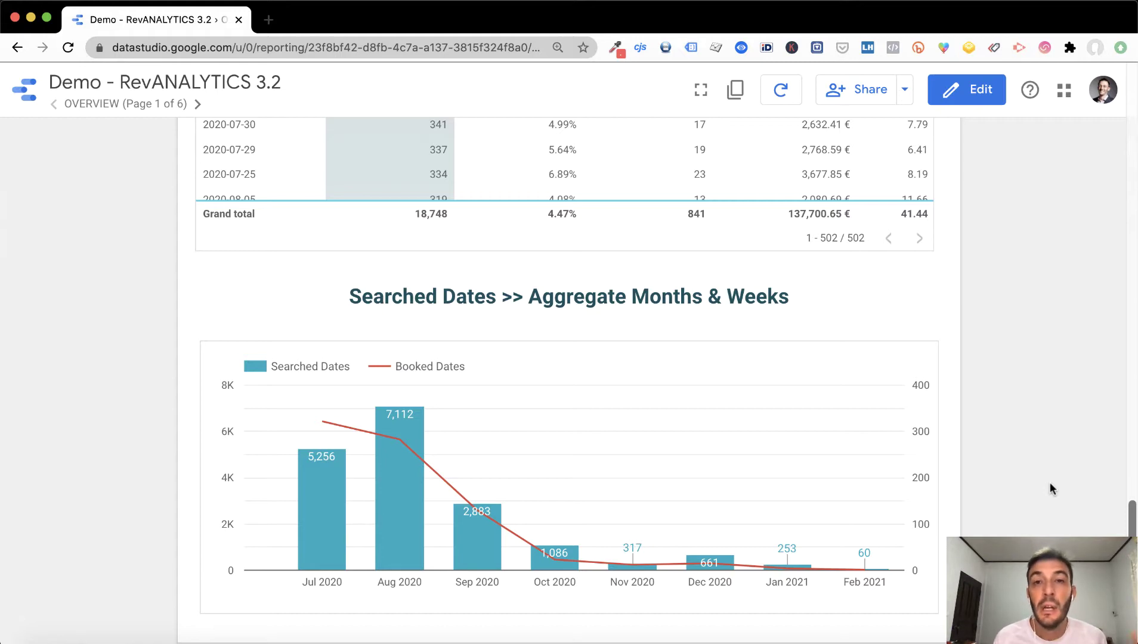
# Scroll up to the searches-ranked High or Low Demand table with its Promo Code and Country filters.
pyautogui.scroll(-1, 1051, 489)
pyautogui.scroll(1, 1051, 488)
pyautogui.scroll(5, 1051, 489)
pyautogui.scroll(3, 1051, 488)
pyautogui.scroll(1, 1051, 488)
pyautogui.scroll(2, 1050, 484)
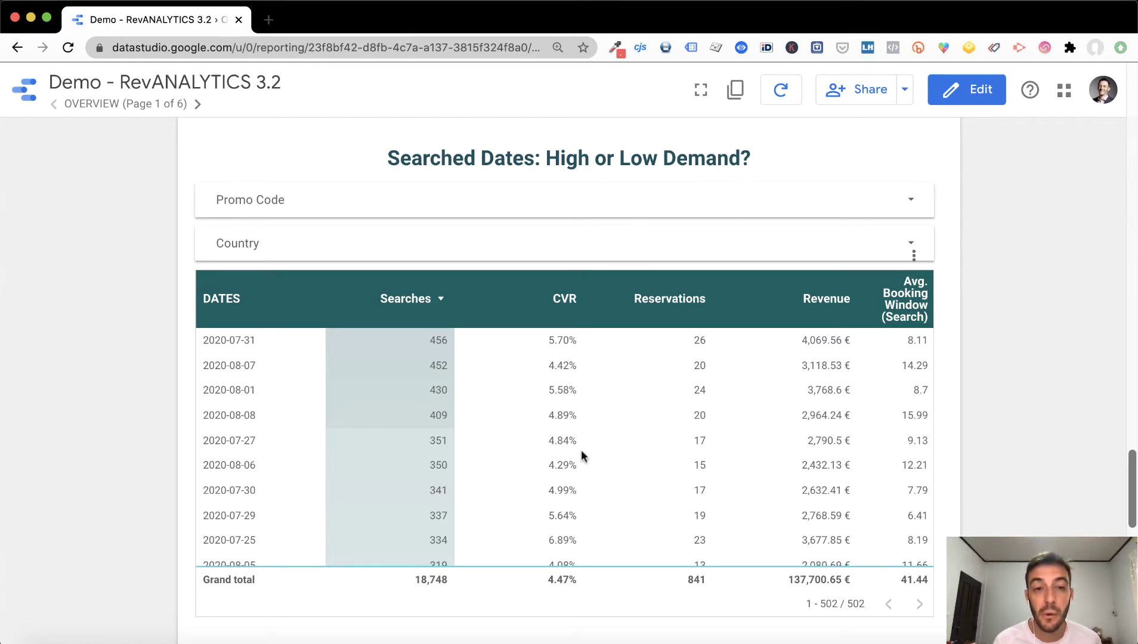
pyautogui.moveTo(786, 440)
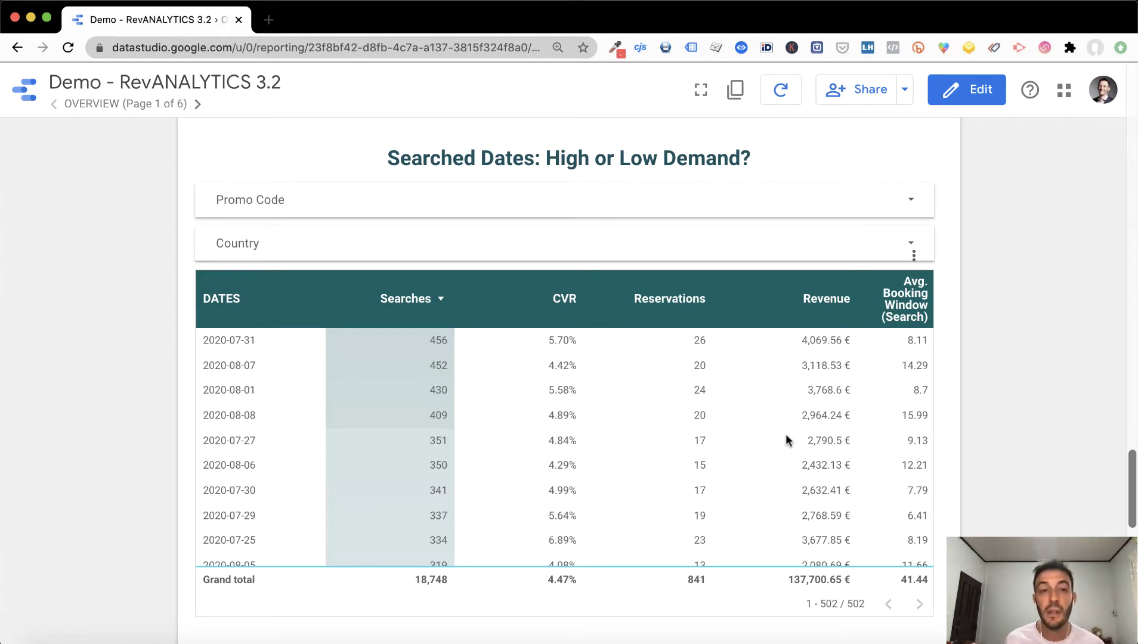
# Scroll down to the Aggregate Months & Weeks chart, peaking at 7,112 searched dates in August 2020.
pyautogui.scroll(-2, 1028, 426)
pyautogui.scroll(-3, 1028, 426)
pyautogui.scroll(-2, 1028, 426)
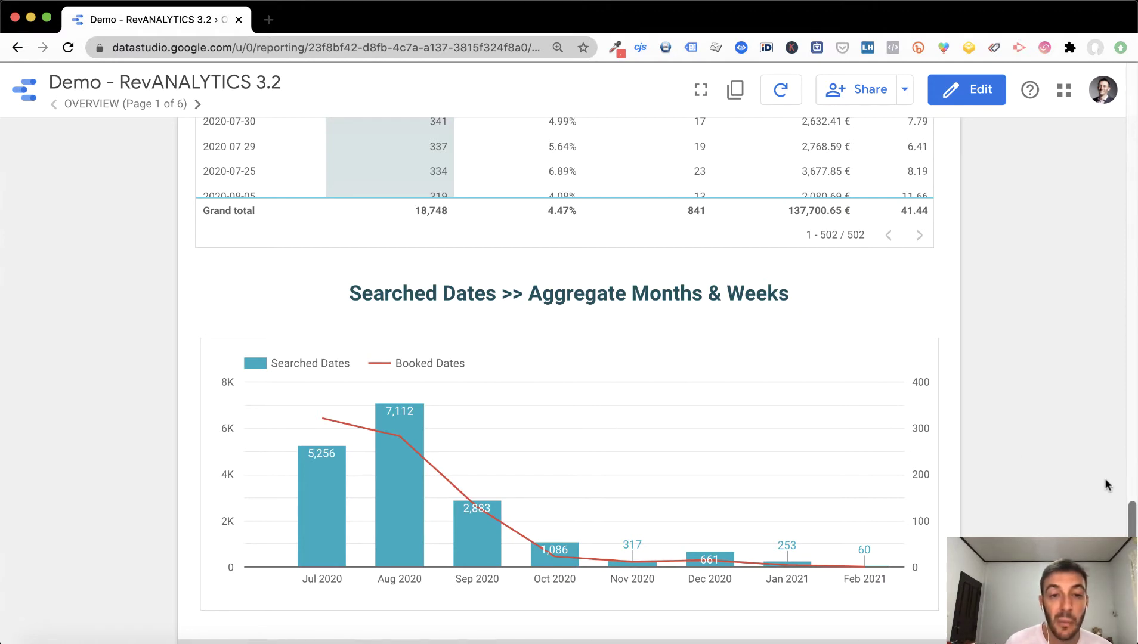
pyautogui.moveTo(844, 327)
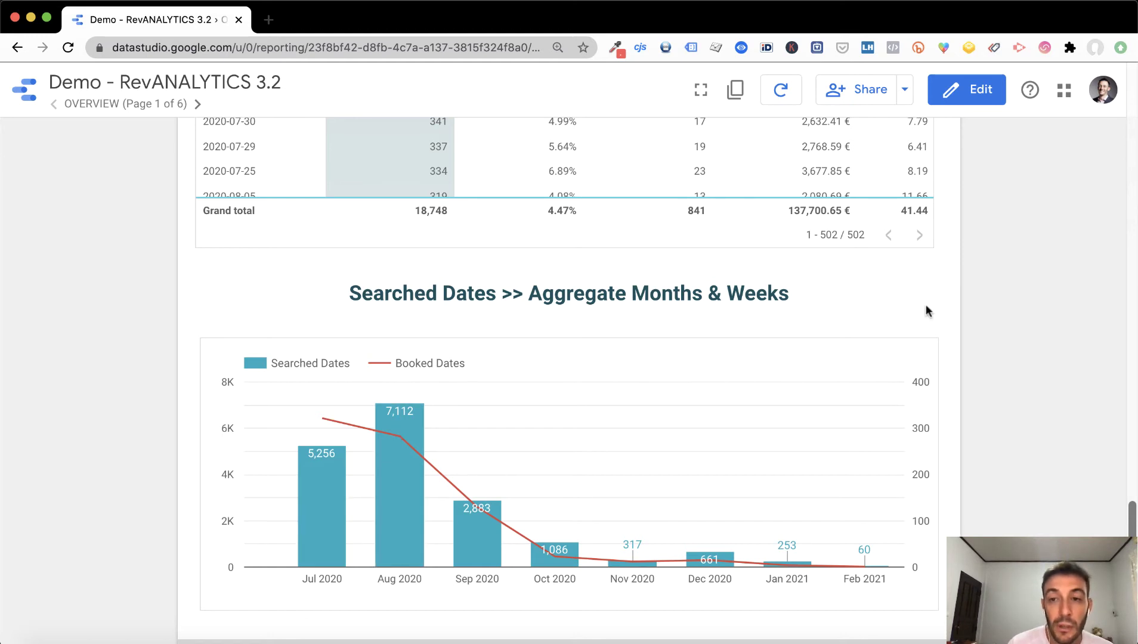
pyautogui.moveTo(569, 471)
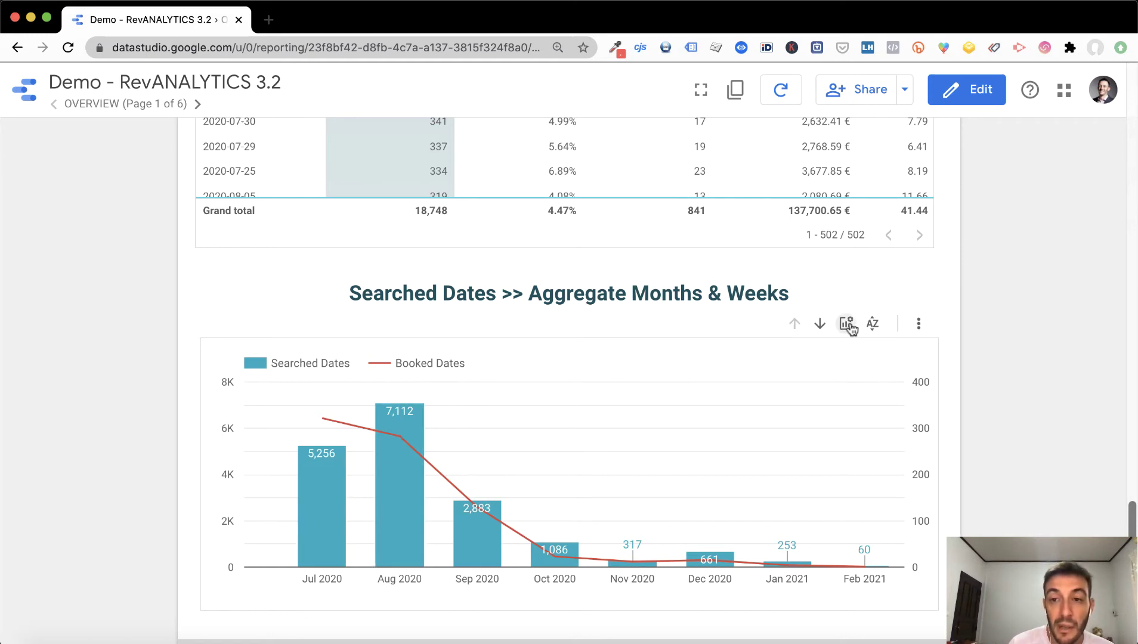
# Add Revenue to the monthly chart's optional metrics, then remove it again.
pyautogui.click(847, 322)
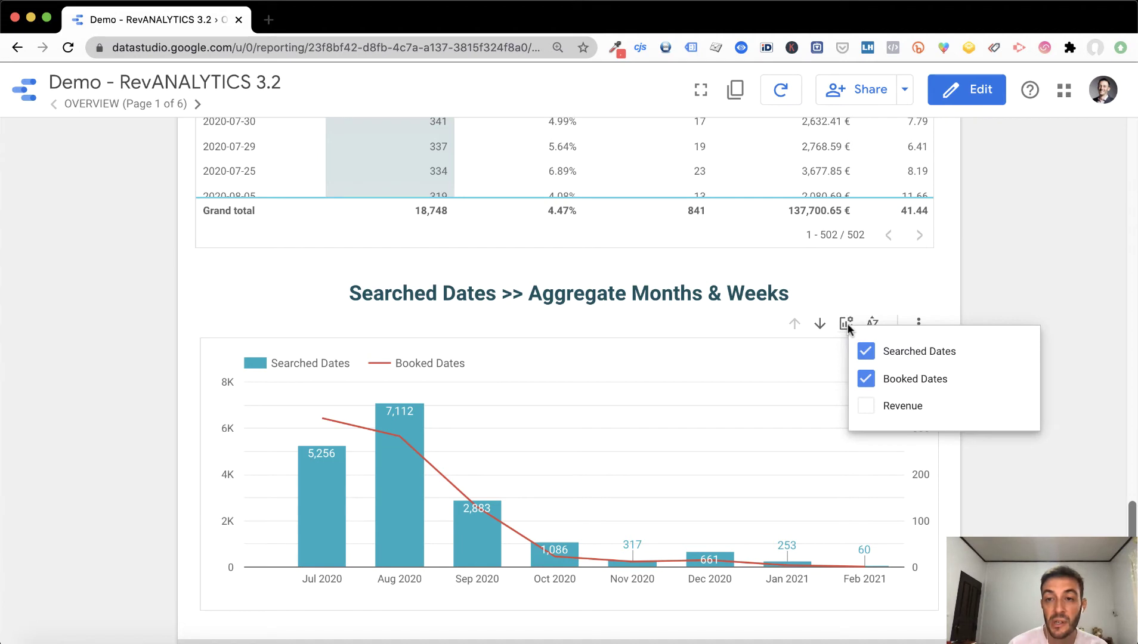
pyautogui.click(867, 409)
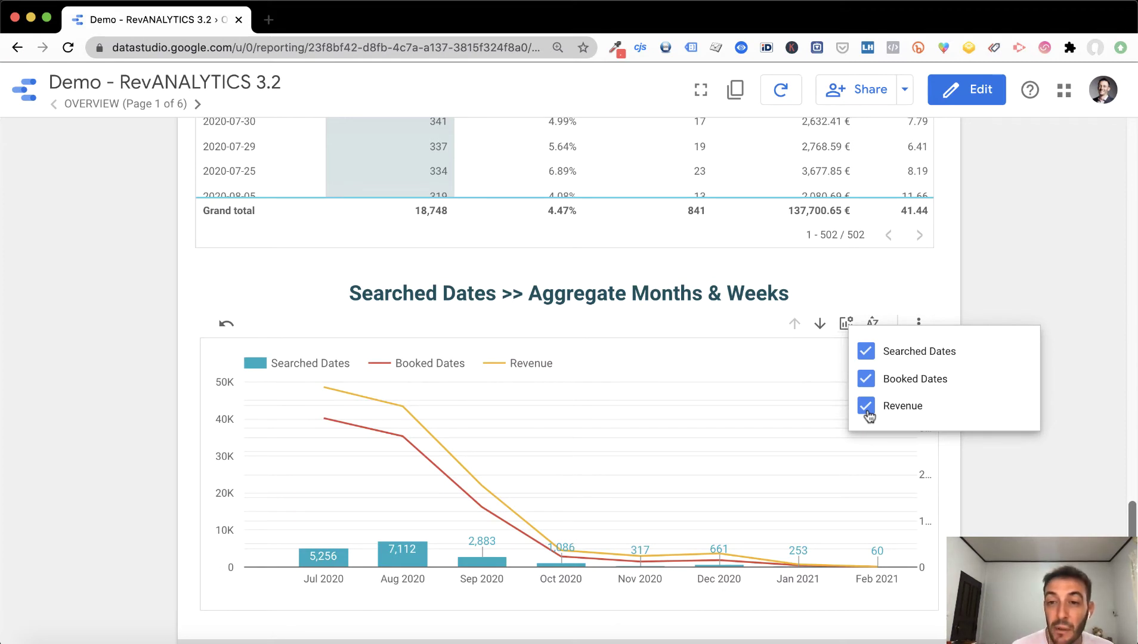
pyautogui.click(867, 408)
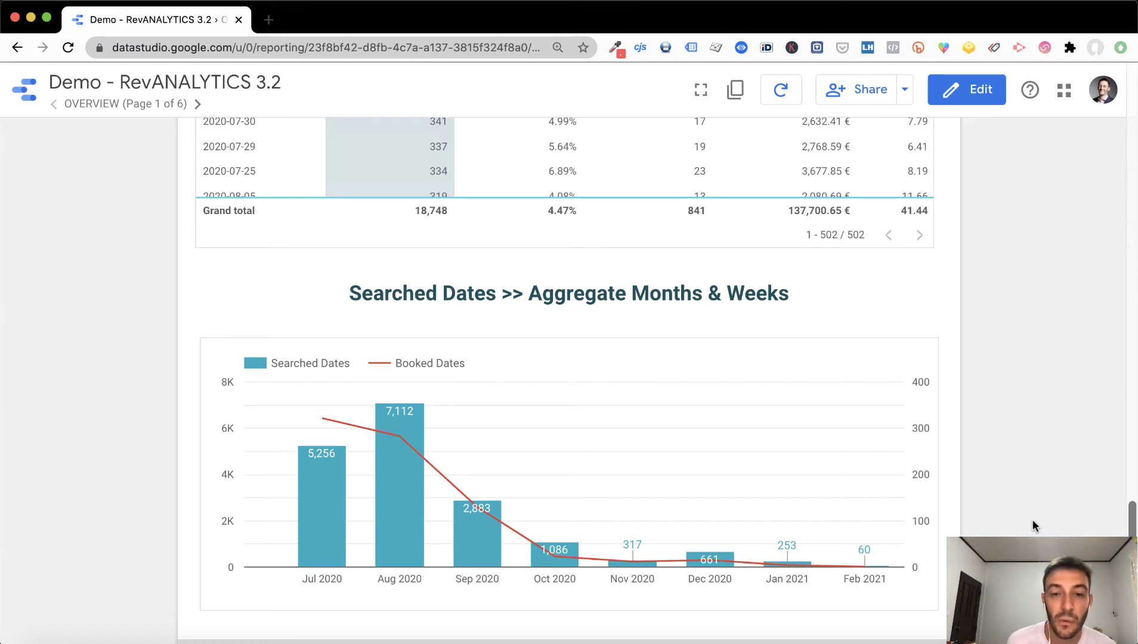
# Set the Country filter to Switzerland only, reducing the monthly chart's August 2020 peak to 193.
pyautogui.scroll(1, 1032, 519)
pyautogui.scroll(5, 1032, 520)
pyautogui.scroll(5, 1032, 521)
pyautogui.scroll(5, 1032, 520)
pyautogui.scroll(1, 1032, 521)
pyautogui.scroll(-2, 1032, 525)
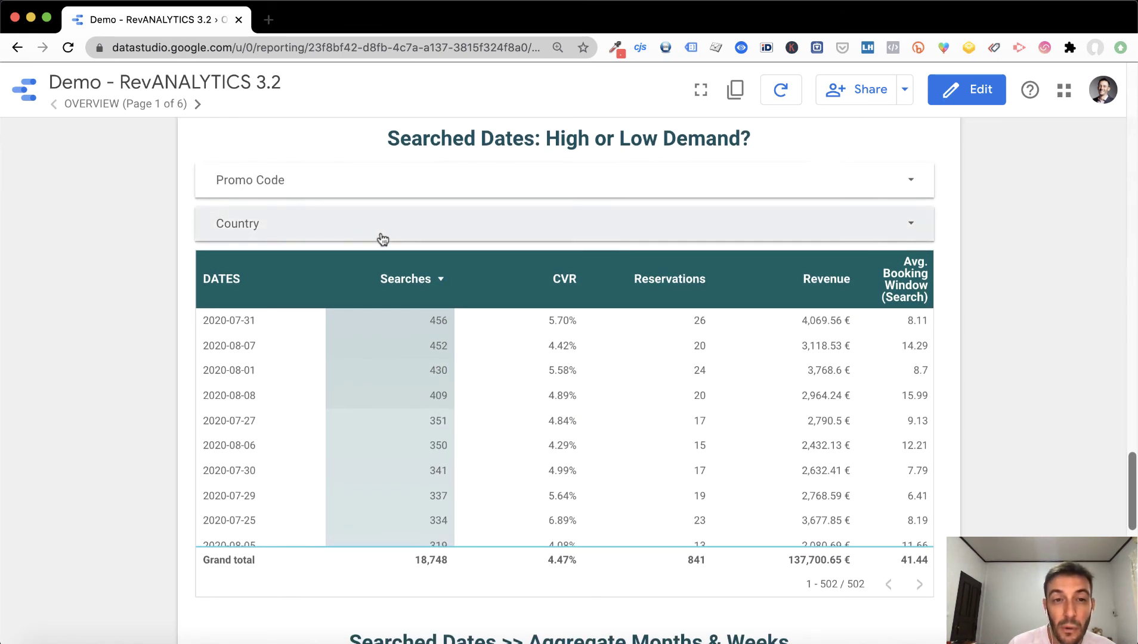
pyautogui.click(484, 225)
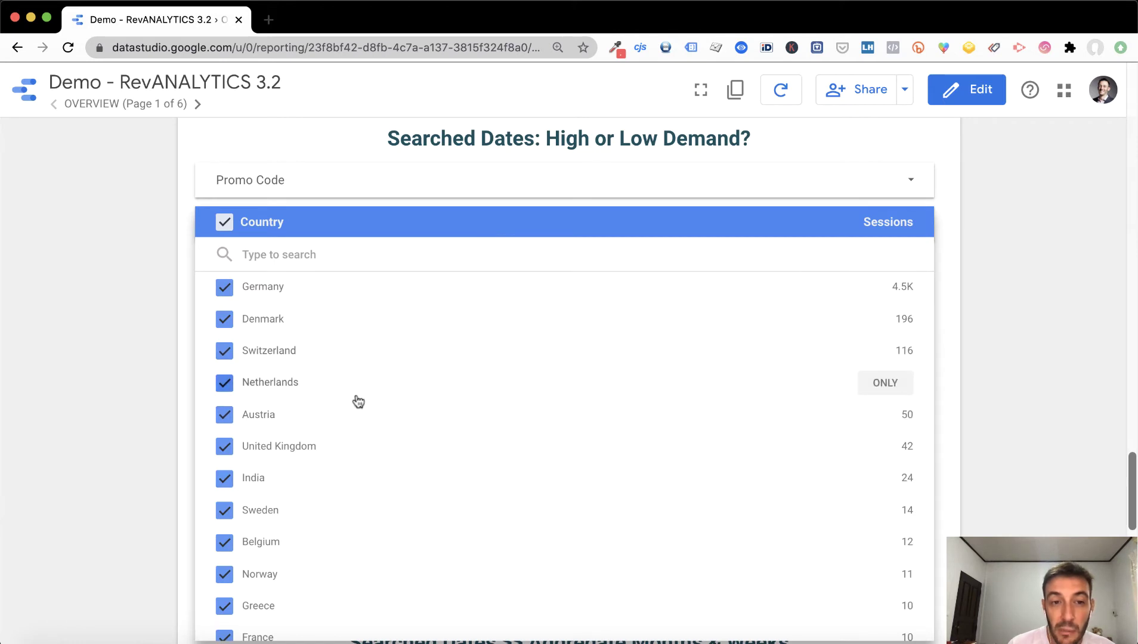
pyautogui.moveTo(569, 351)
pyautogui.click(899, 363)
pyautogui.click(1019, 444)
pyautogui.scroll(-5, 1019, 445)
pyautogui.scroll(-2, 1019, 444)
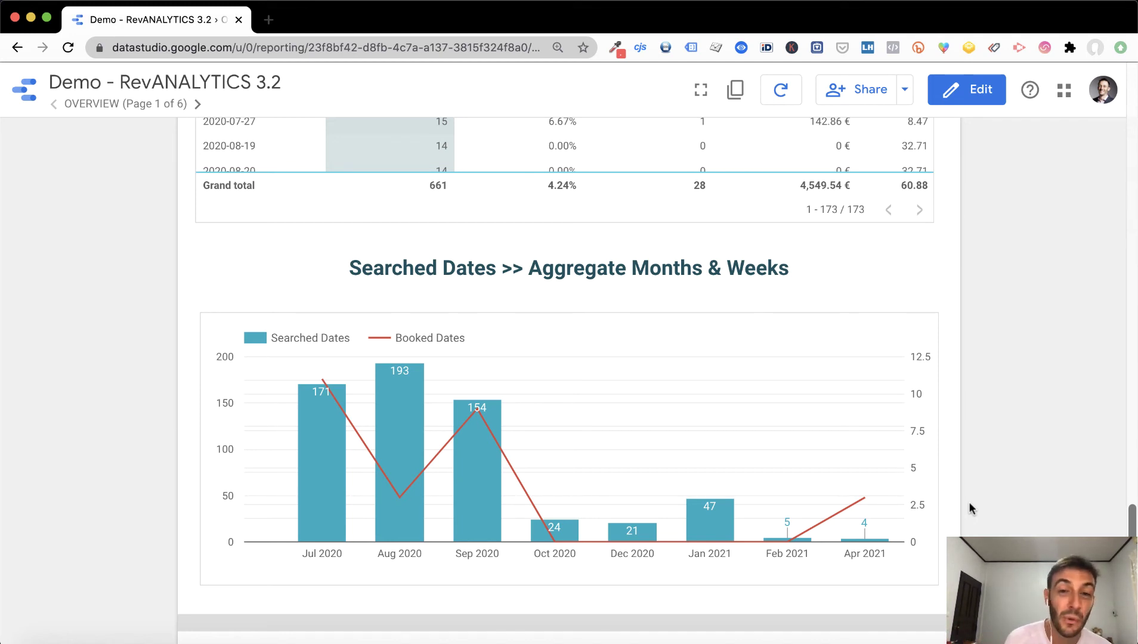
pyautogui.scroll(1, 969, 507)
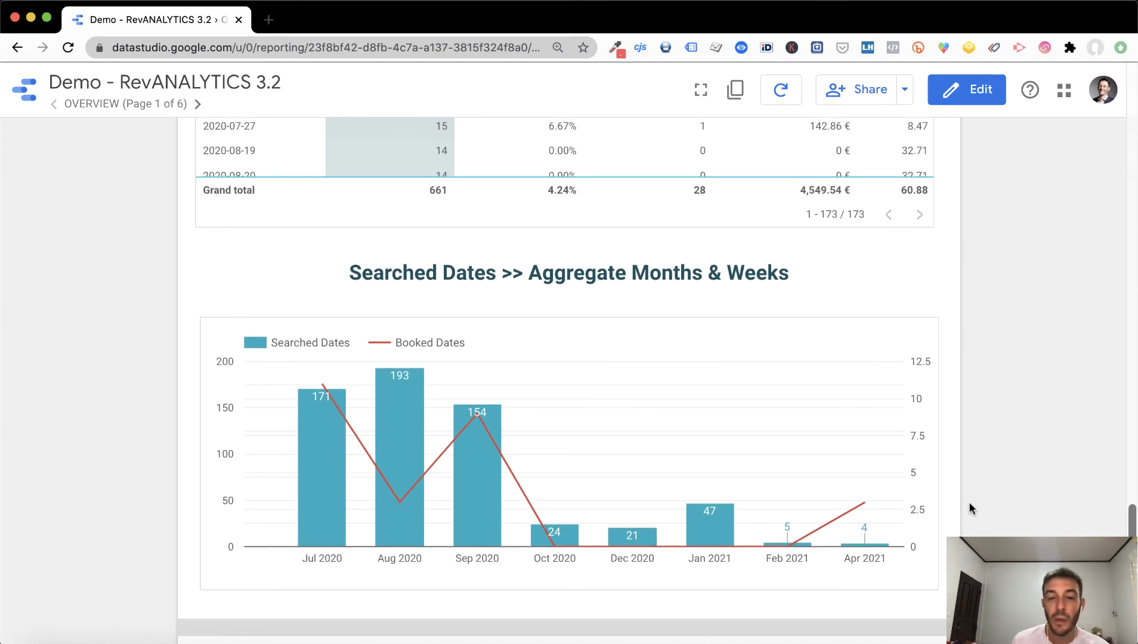